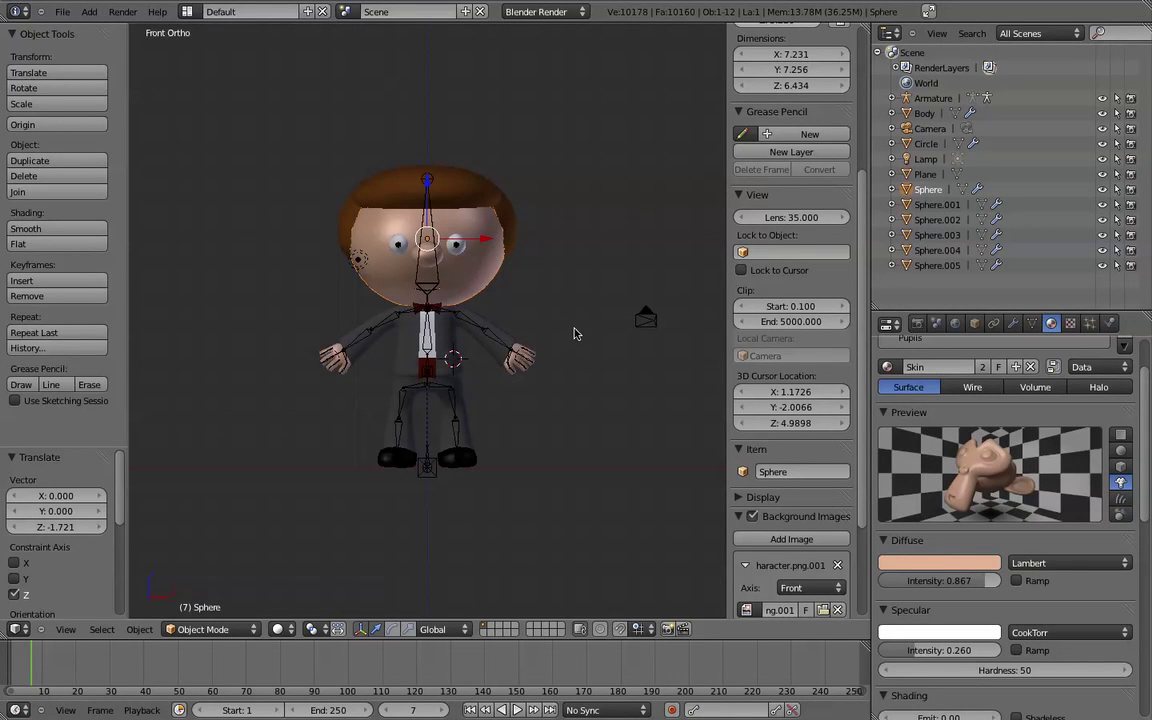
- Examine the rigged cartoon character from the front and from several angled views
middle_drag(522, 319, 575, 310)
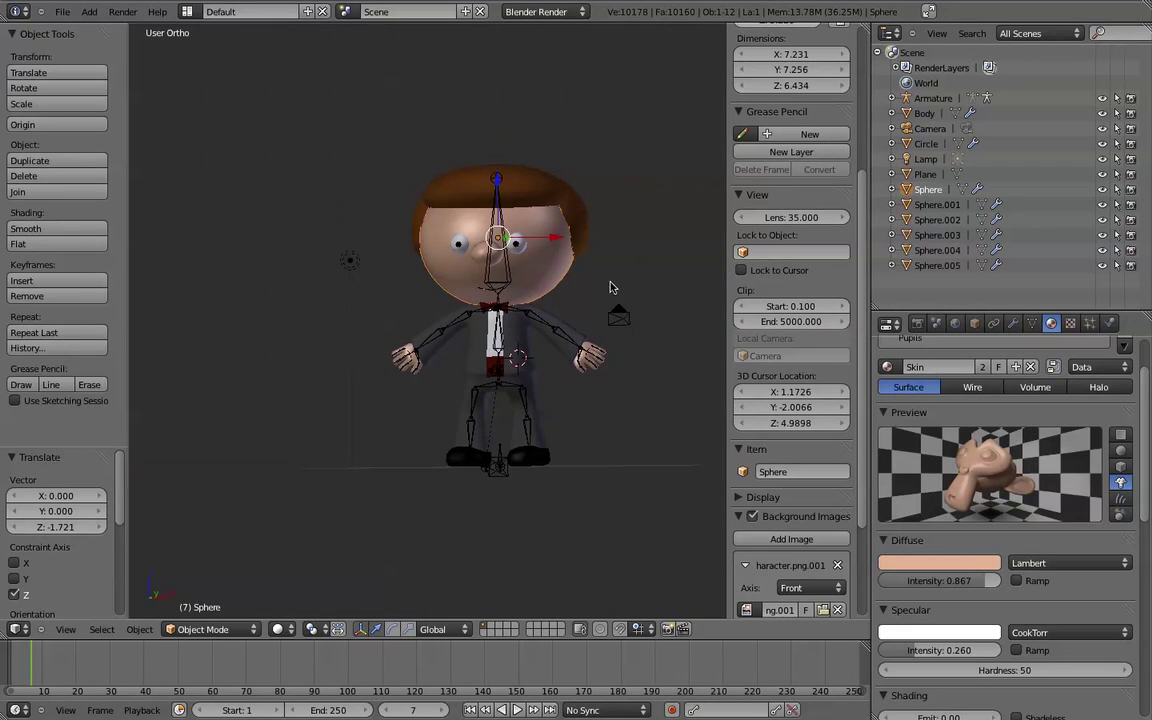
middle_drag(607, 275, 582, 262)
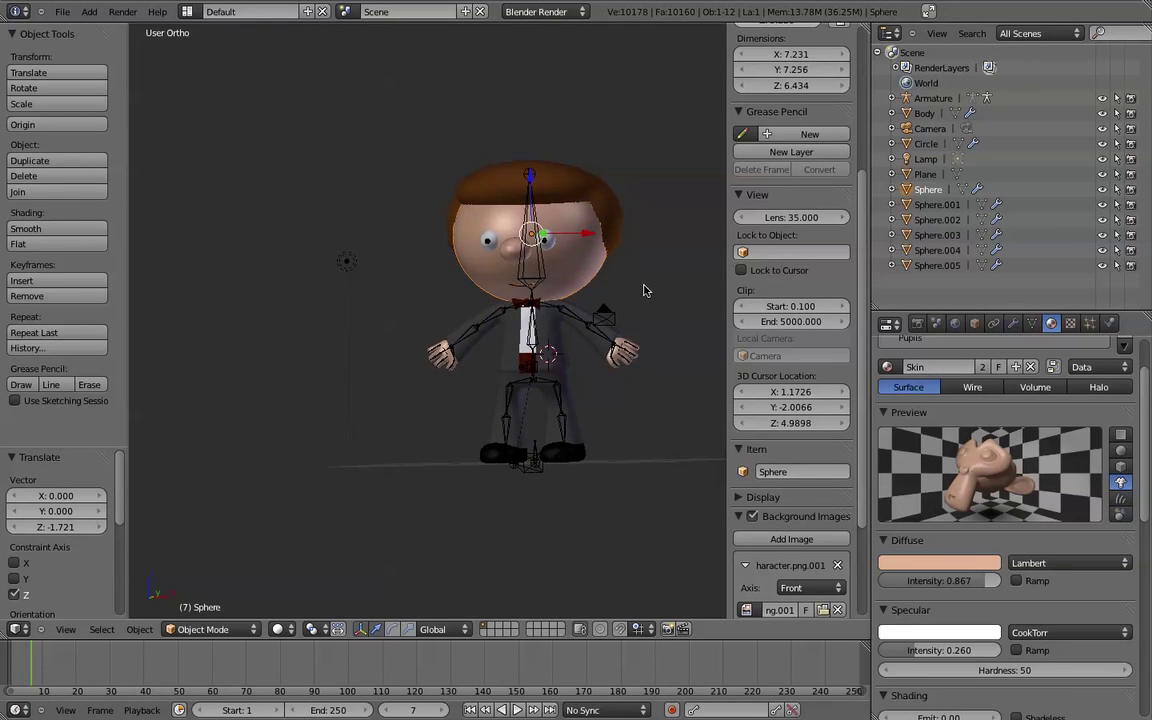
middle_drag(418, 203, 580, 278)
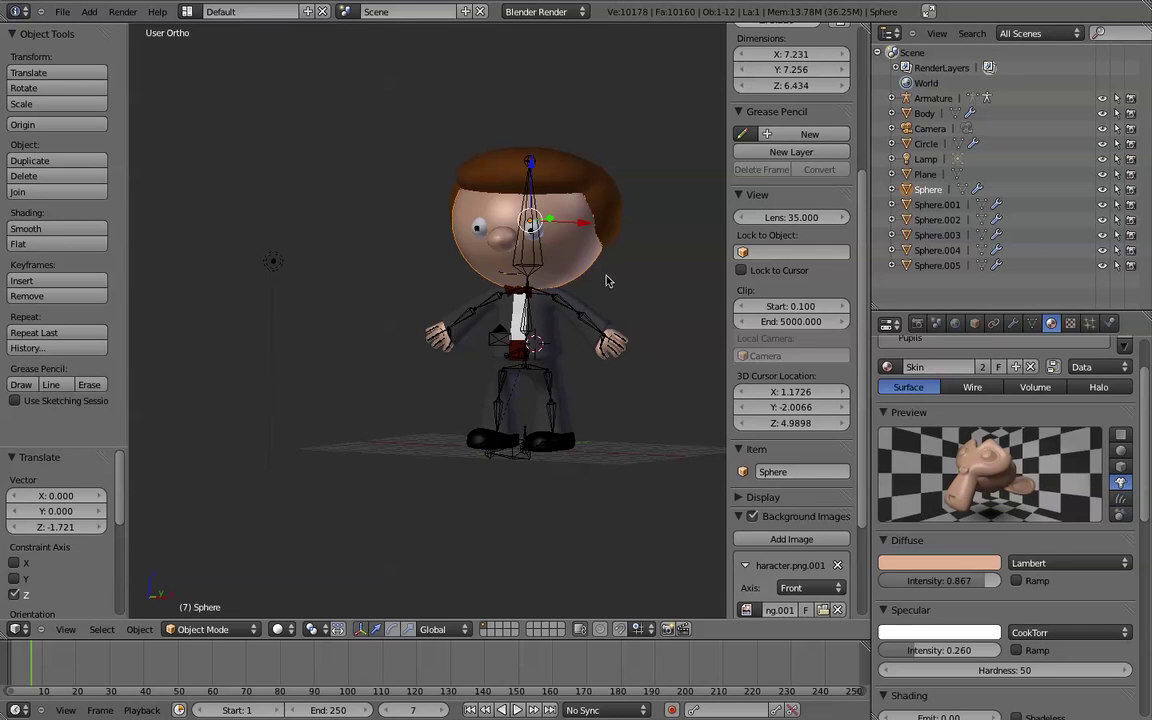
shift+middle_drag(606, 281, 566, 321)
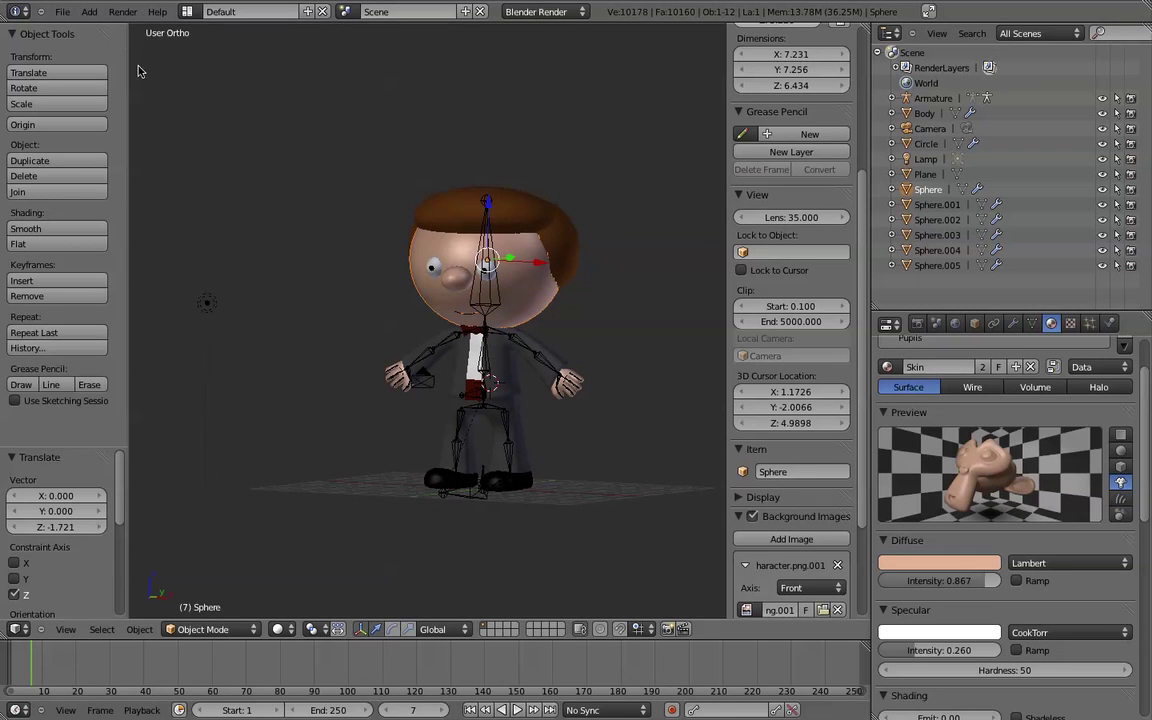
click(120, 11)
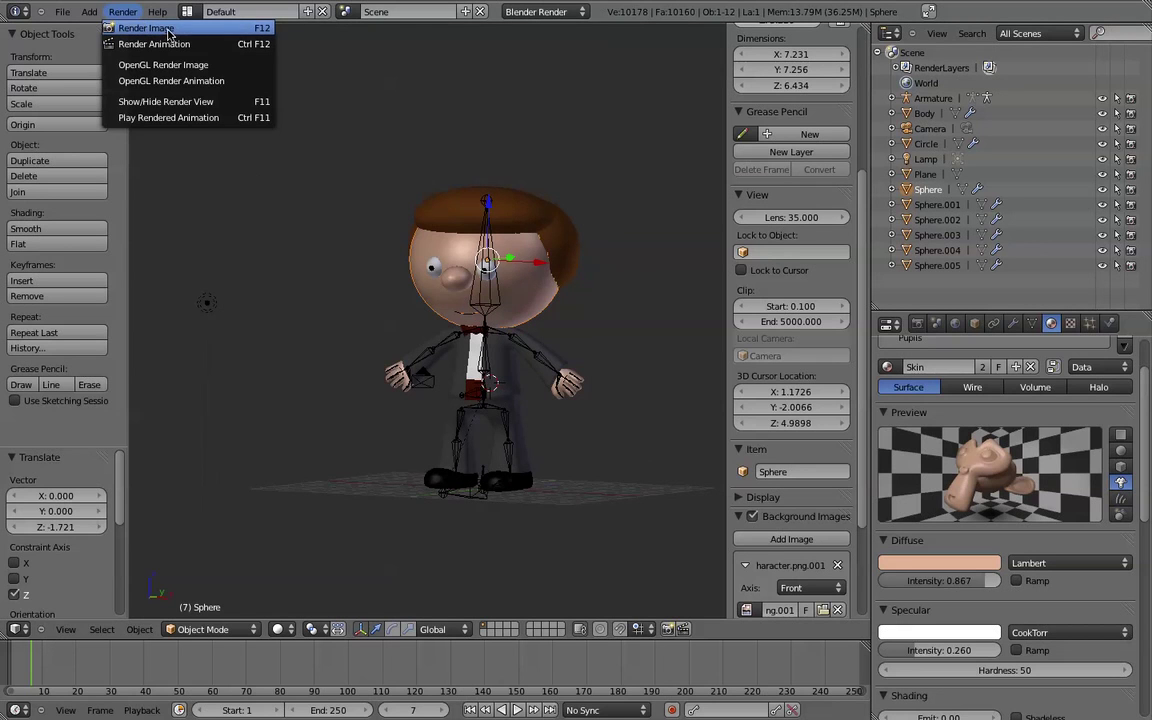
key(ctrl+KP_6)
middle_drag(369, 310, 560, 343)
key(ctrl+KP_6)
key(ctrl+KP_6)
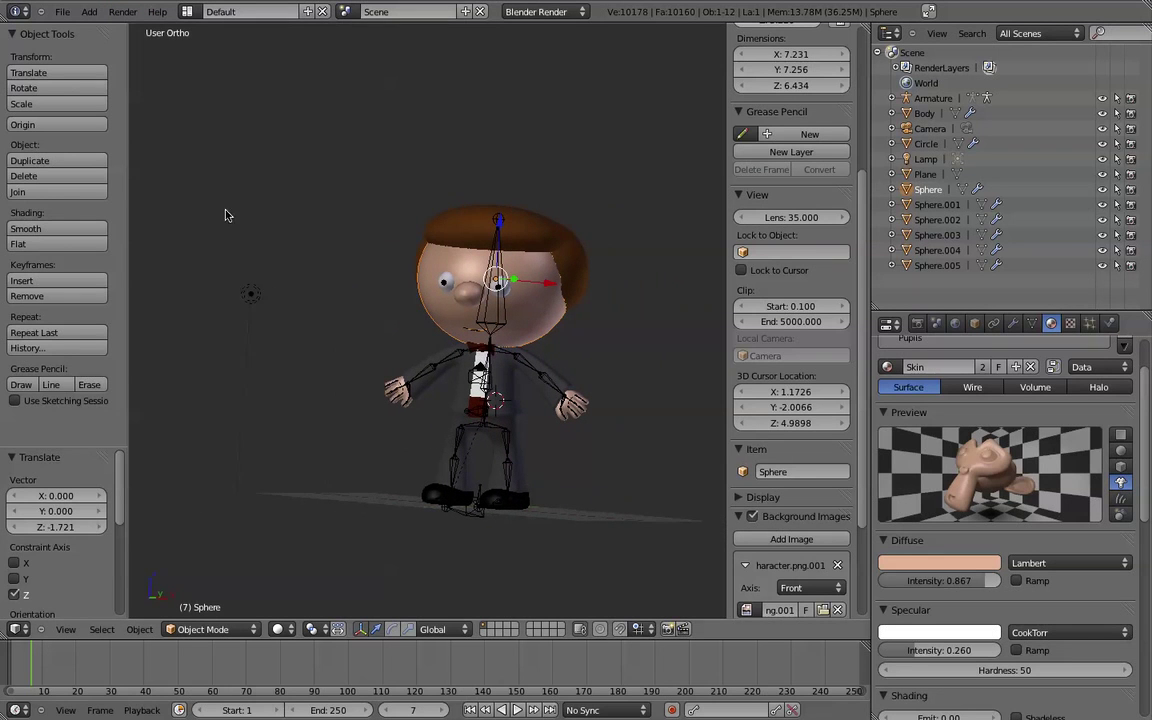
- Render the current frame to check the character's existing shading and close the result
click(122, 12)
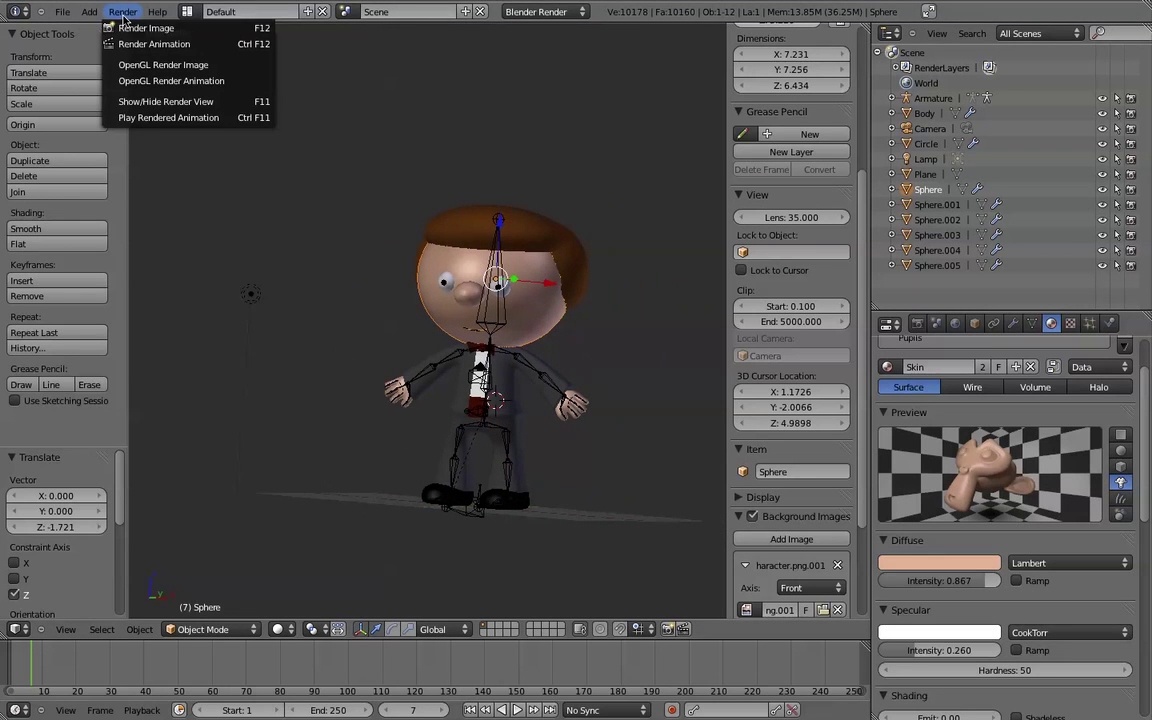
click(134, 26)
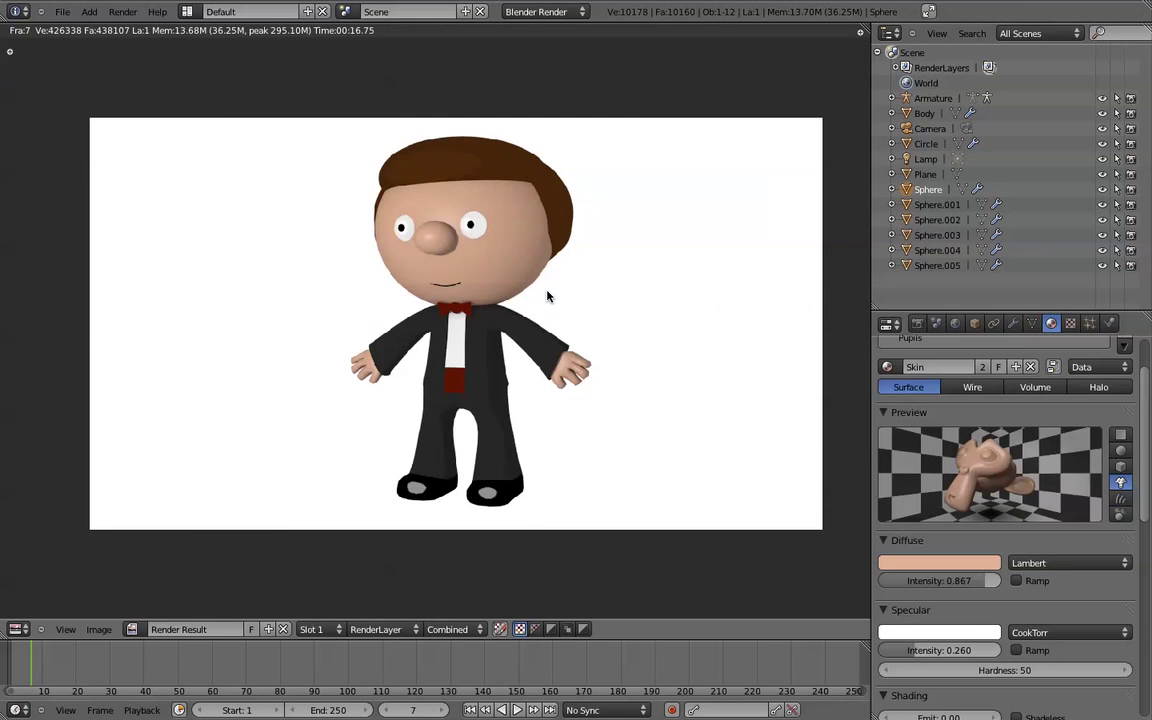
key(Escape)
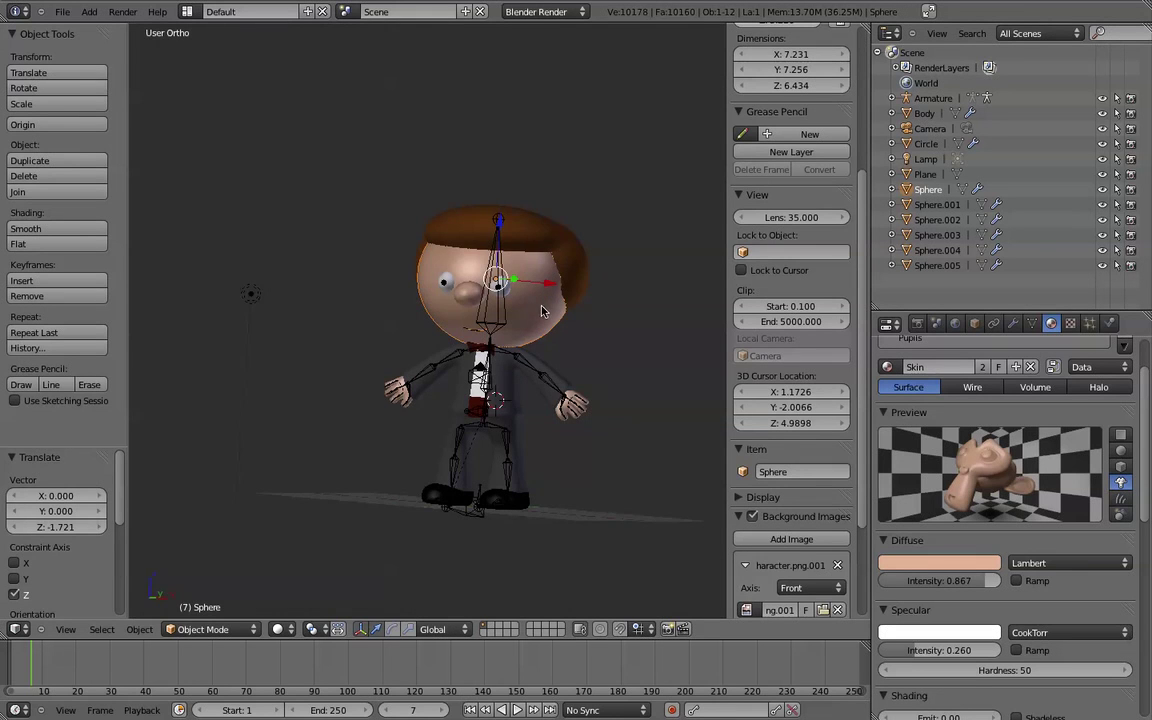
- Change both the diffuse and the specular shader model of the Skin material to Toon
key(KP_1)
scroll(453, 317, up, 3)
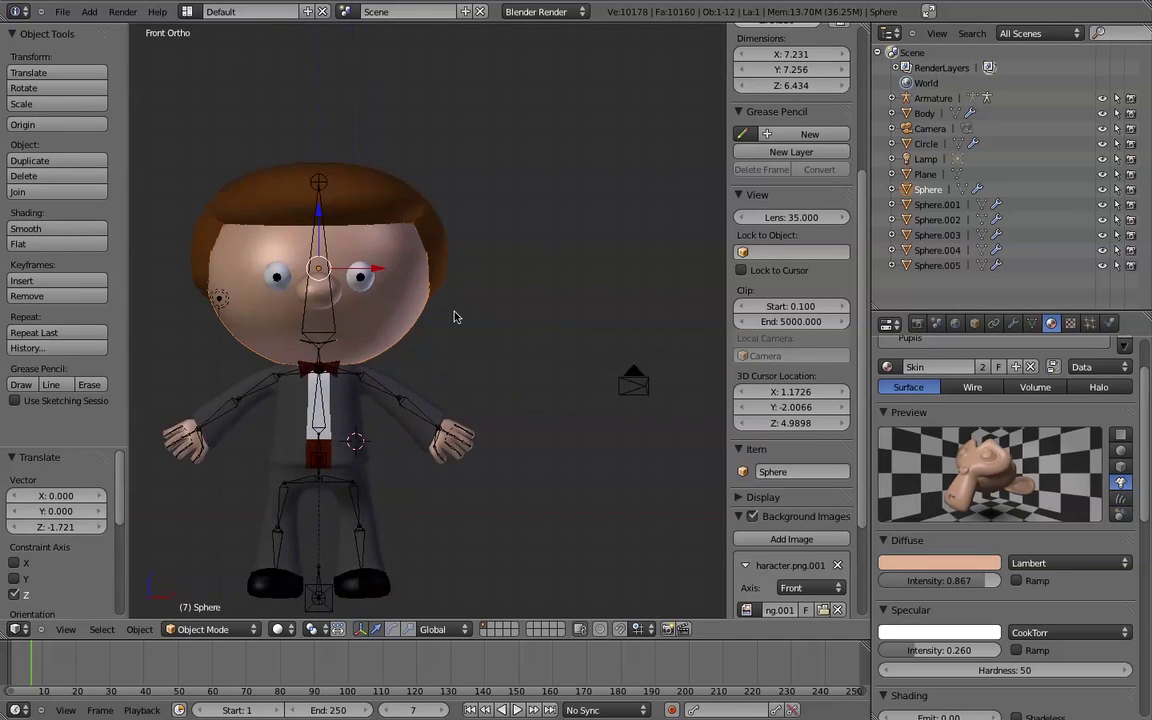
shift+middle_drag(453, 317, 507, 279)
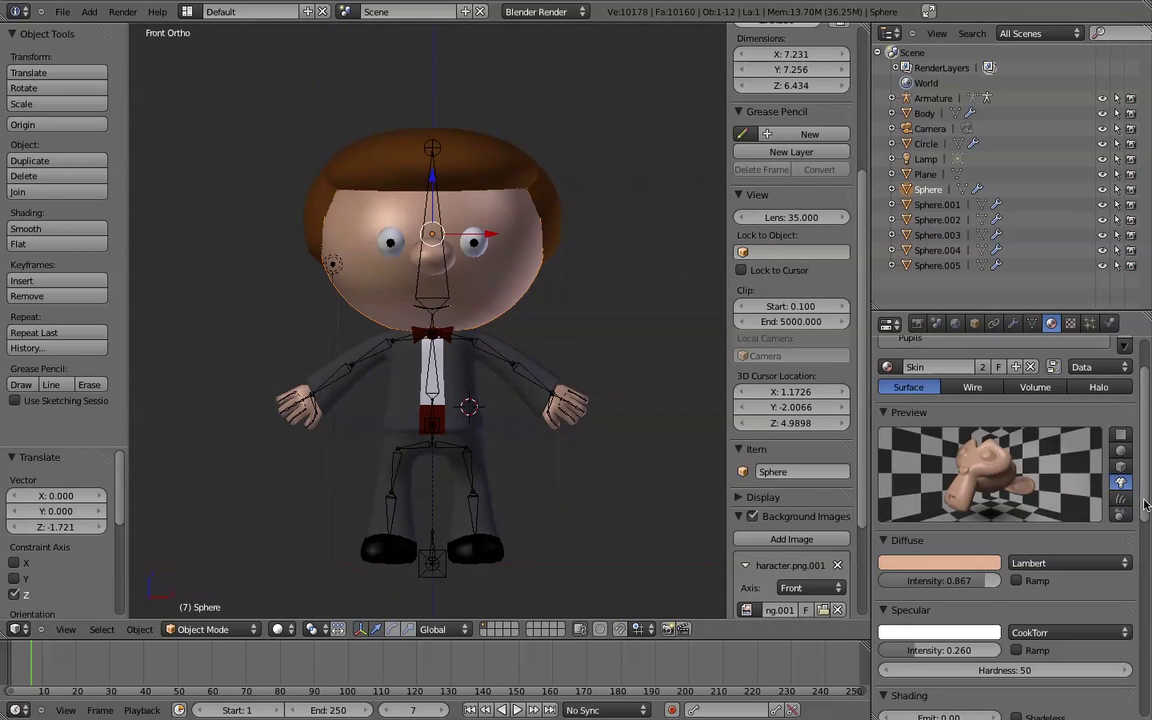
scroll(1144, 538, down, 3)
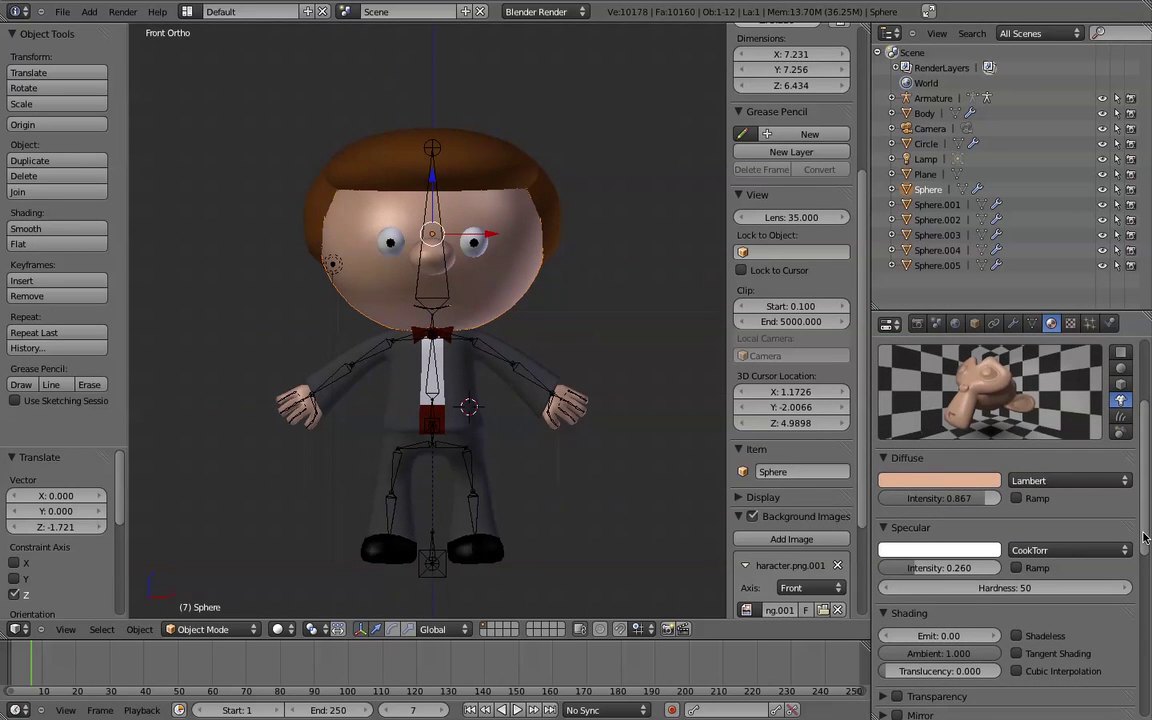
click(1088, 483)
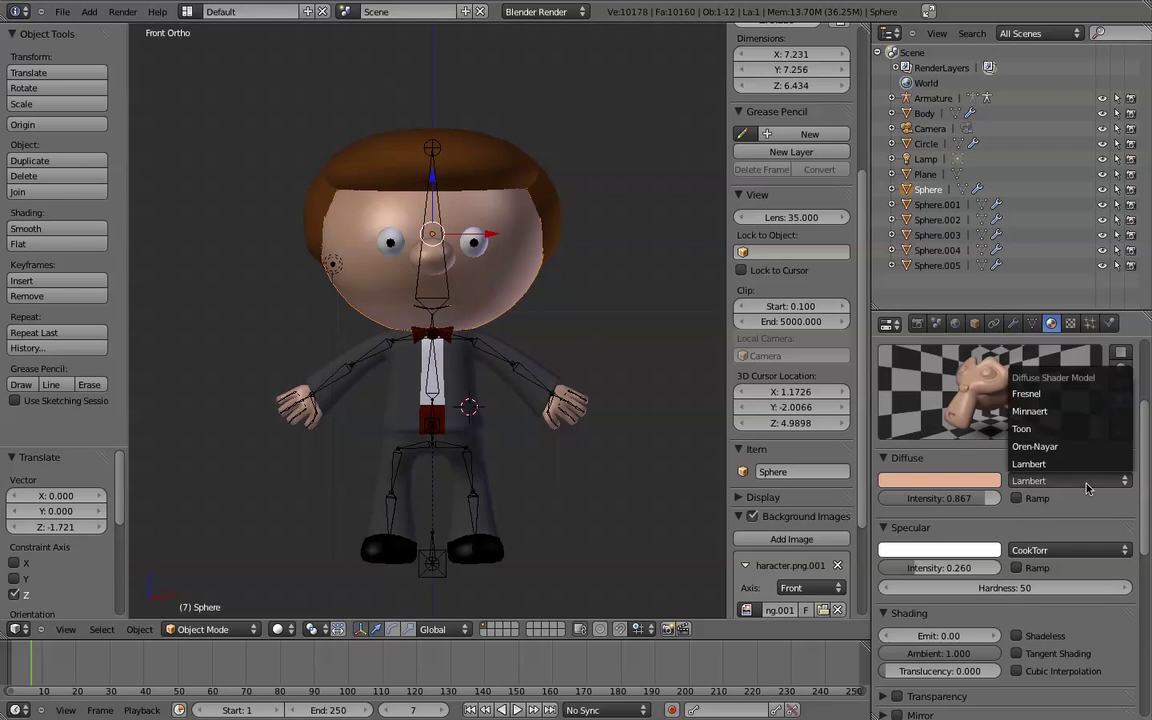
click(1040, 428)
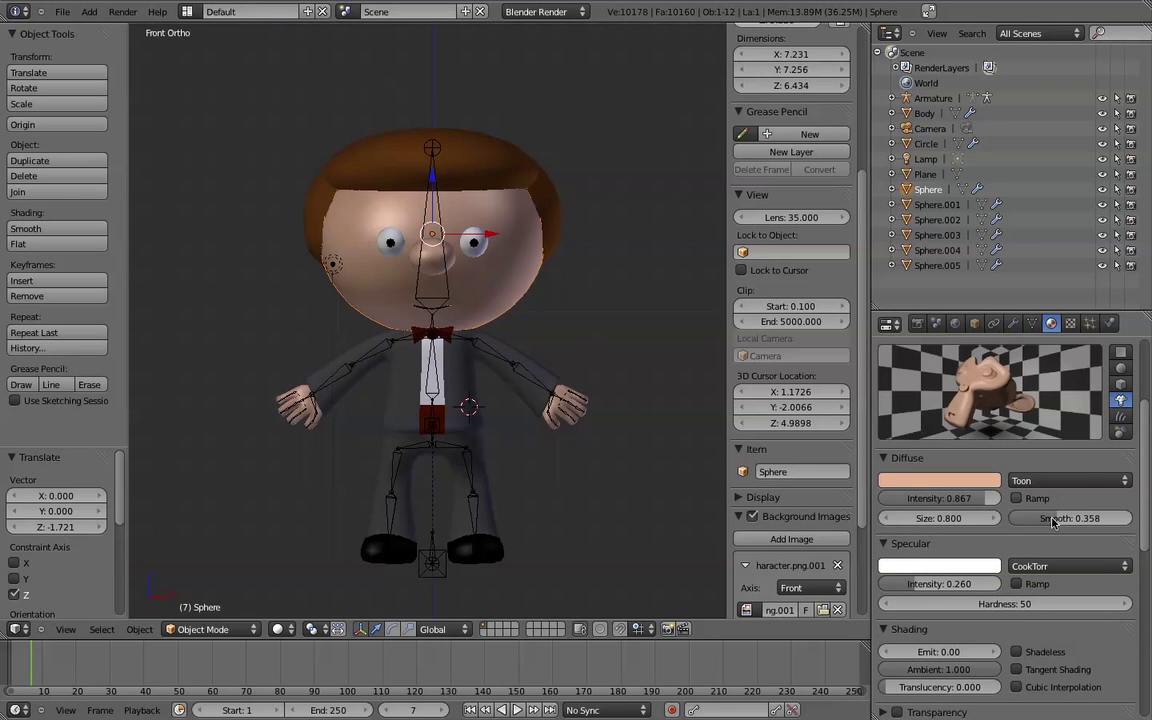
click(1045, 566)
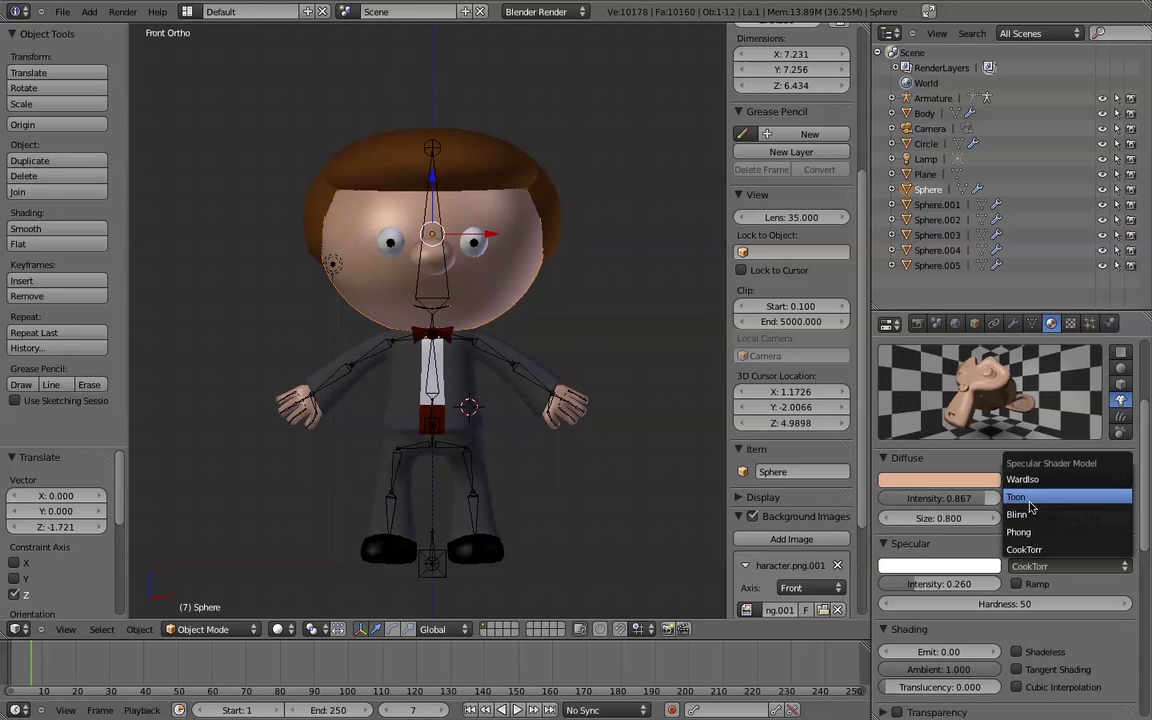
click(1030, 499)
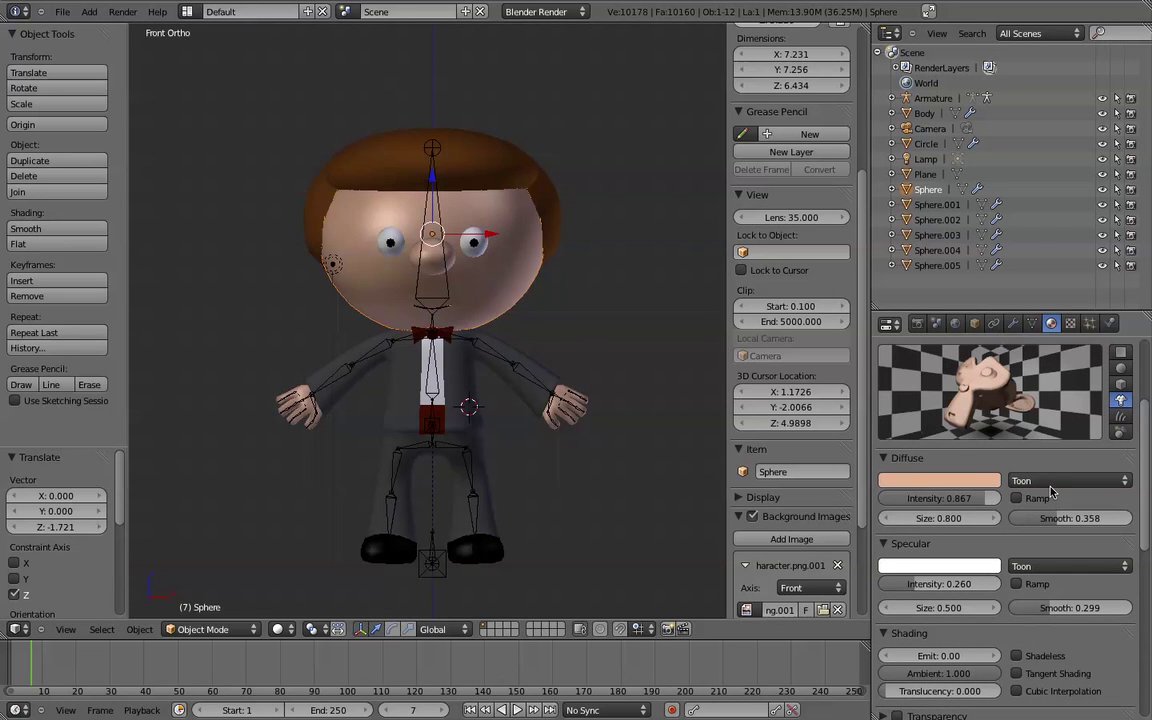
- Render the image to check the Toon shaders on the skin and close the result
click(1065, 481)
scroll(1147, 430, up, 2)
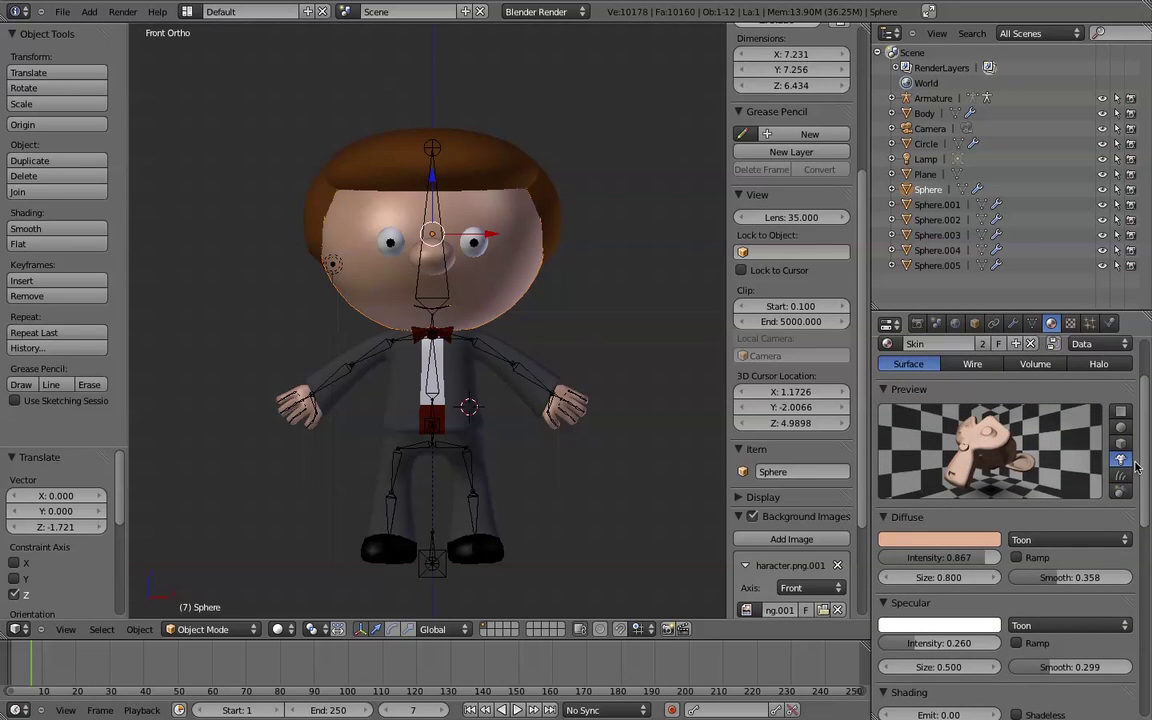
scroll(1147, 430, up, 2)
scroll(1147, 430, down, 2)
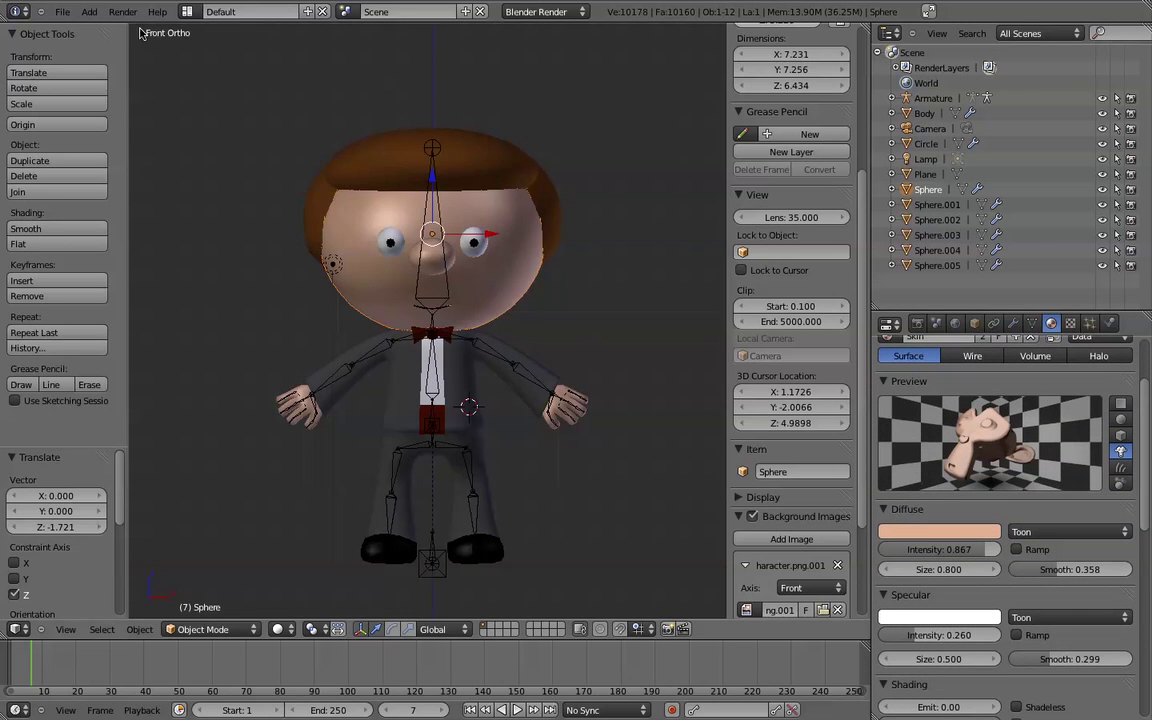
click(123, 11)
click(150, 28)
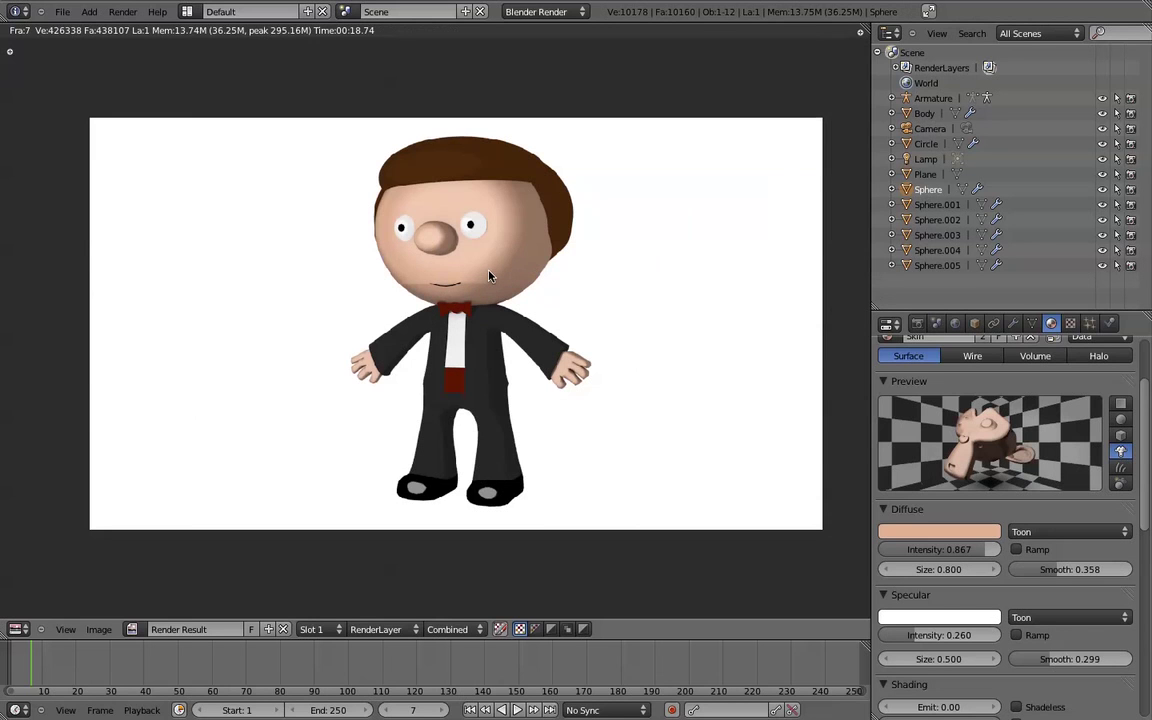
key(Escape)
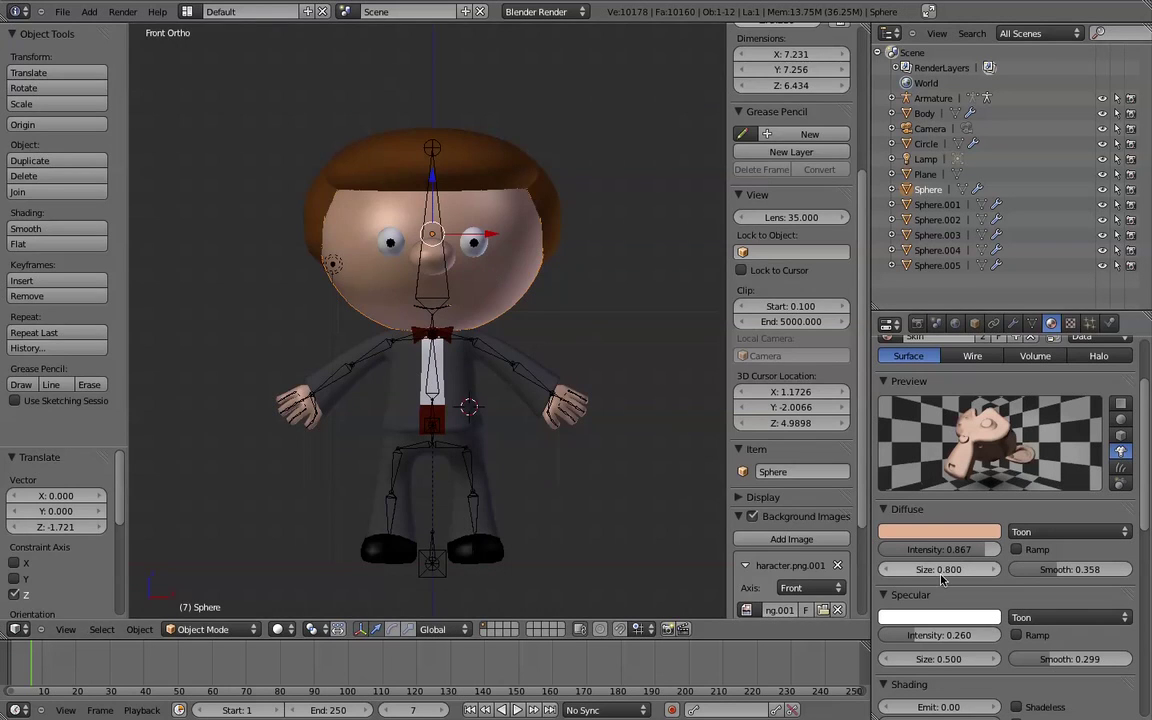
- Set the Skin material's specular intensity to 0.000 and its diffuse Toon smoothness to 0.000
scroll(1145, 500, down, 3)
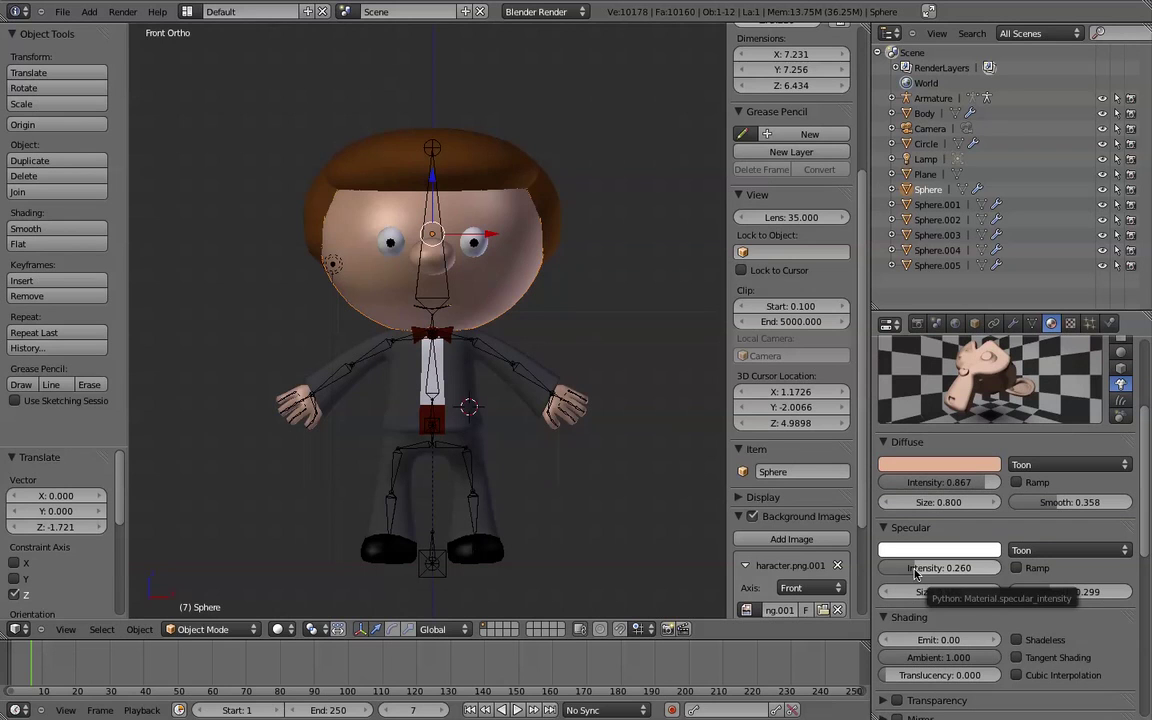
drag(914, 572, 869, 577)
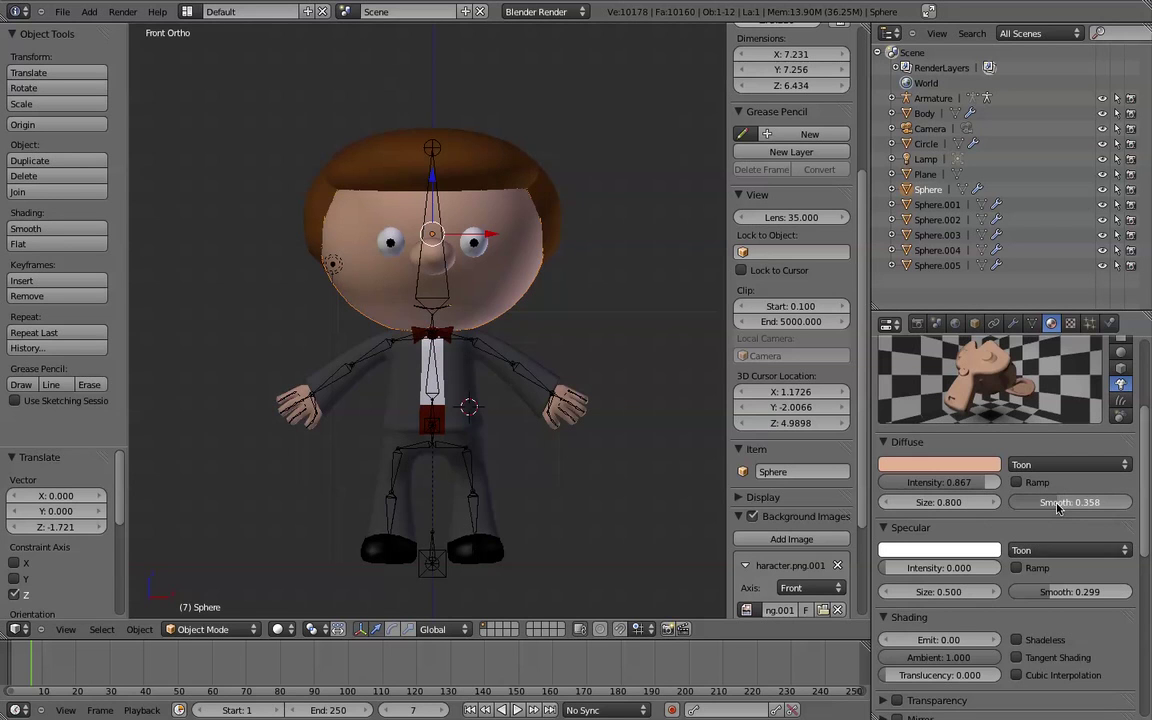
drag(1056, 508, 1001, 508)
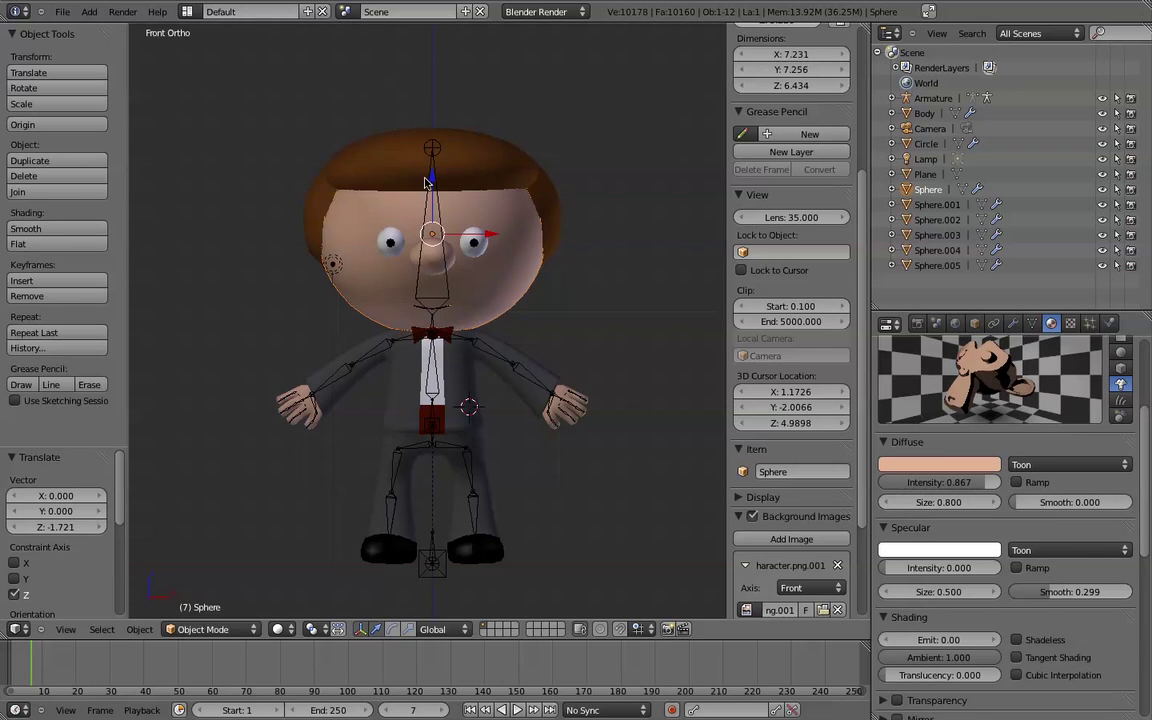
- Render the image to check the hard-edged skin shading without highlights and close the result
click(123, 11)
click(136, 28)
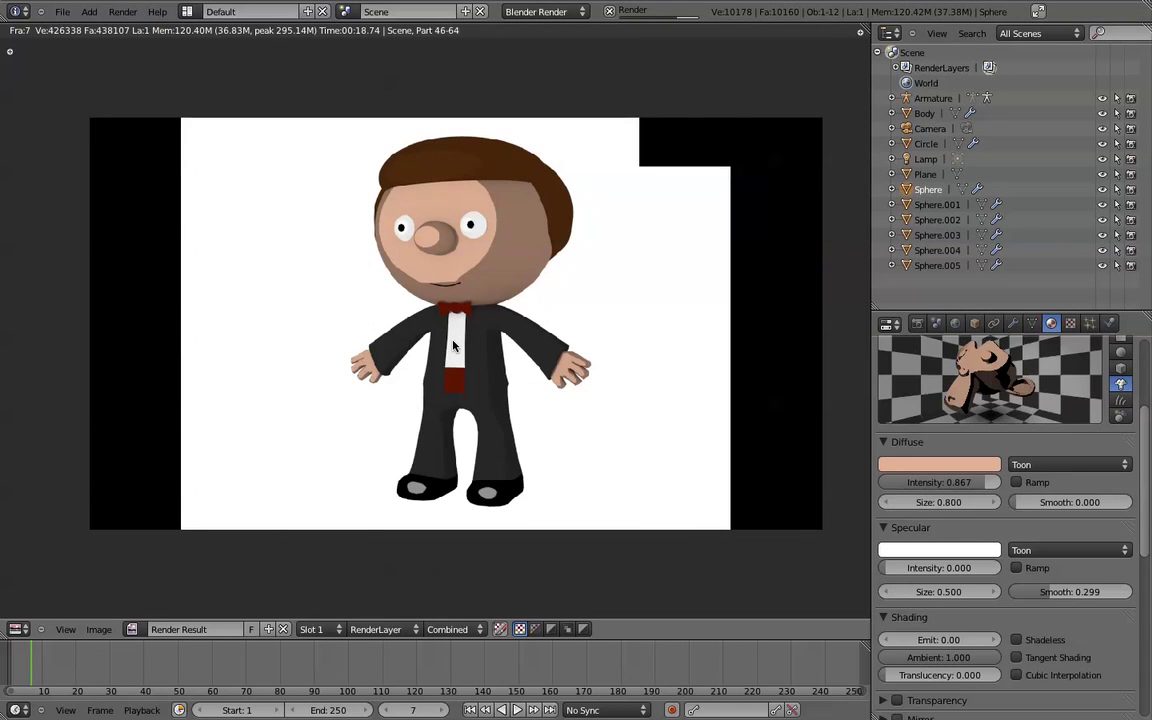
scroll(453, 345, up, 1)
scroll(453, 345, down, 1)
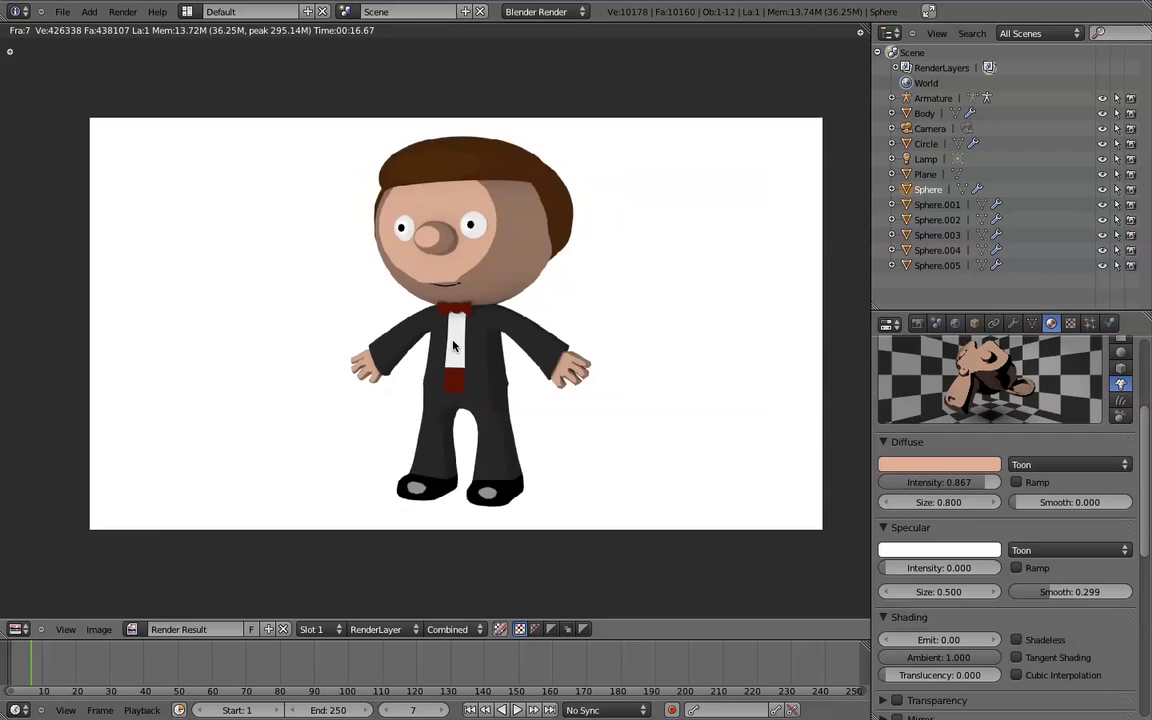
scroll(453, 345, down, 1)
scroll(453, 345, up, 1)
key(Escape)
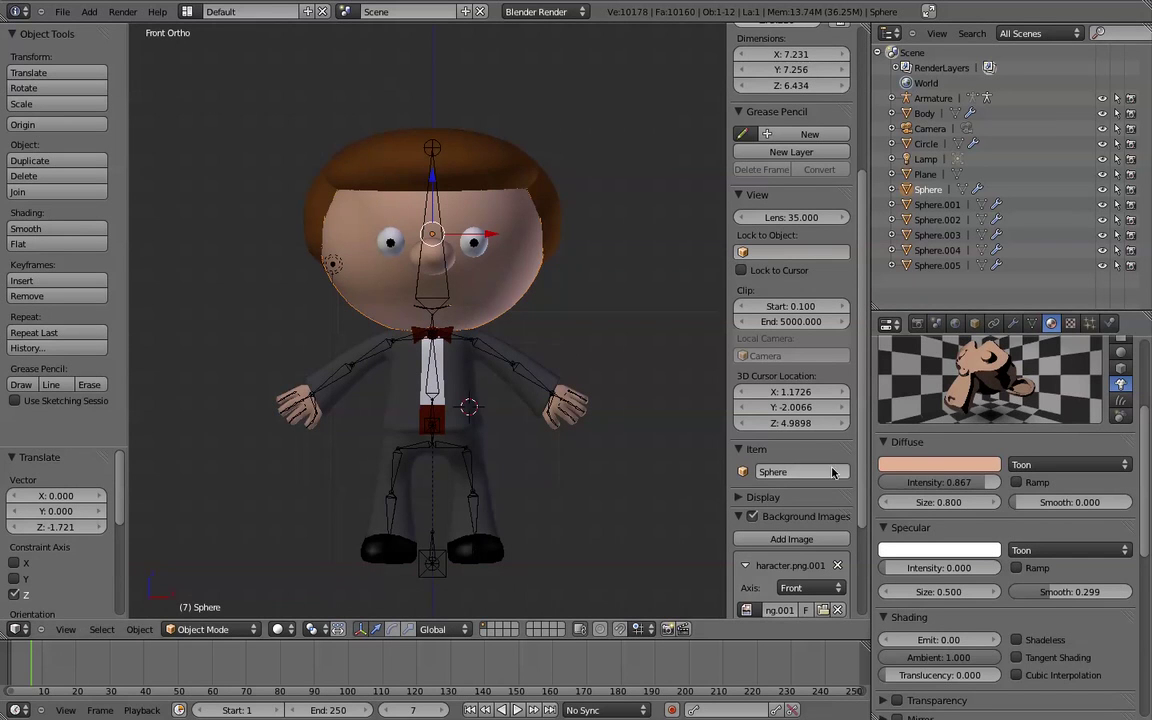
- Enable the Skin material's diffuse color ramp, try Shader as the ramp input, and return the input to Result
click(65, 630)
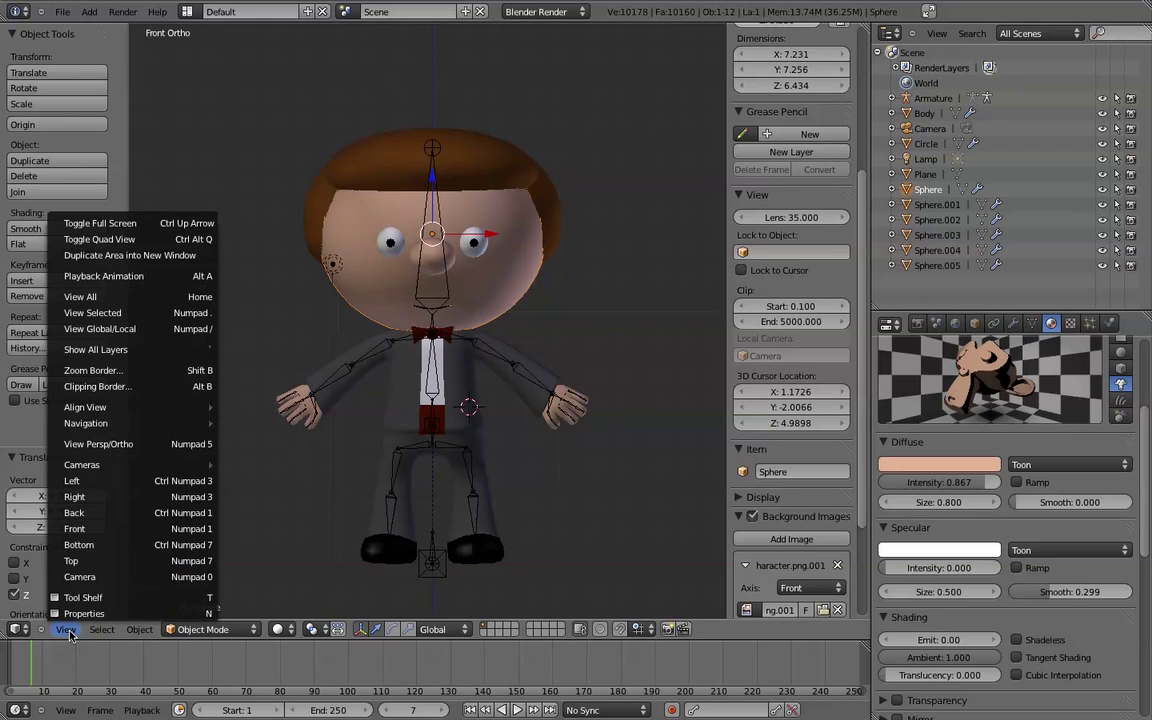
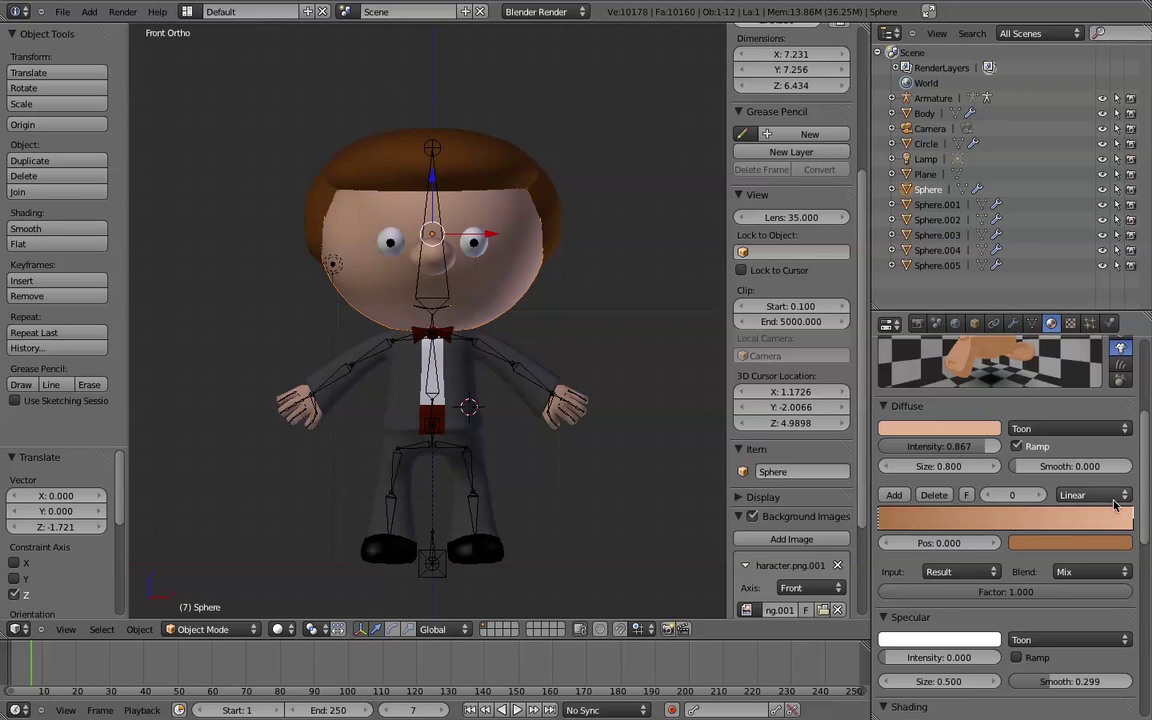
click(963, 574)
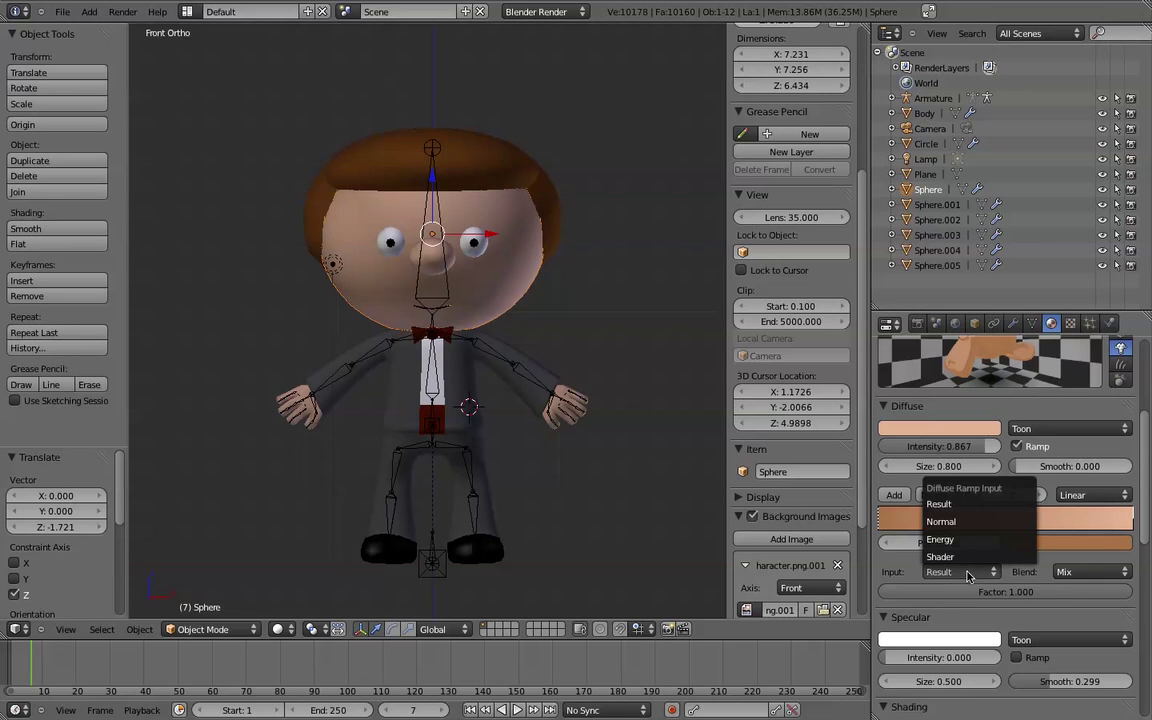
click(963, 562)
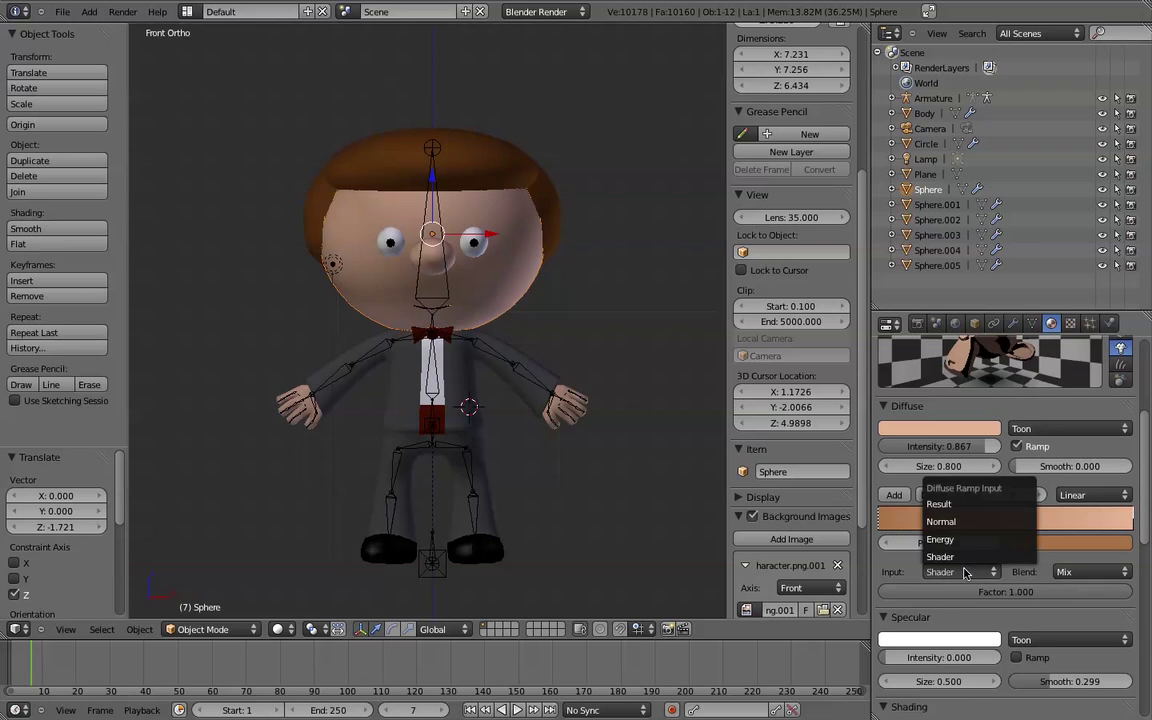
click(945, 504)
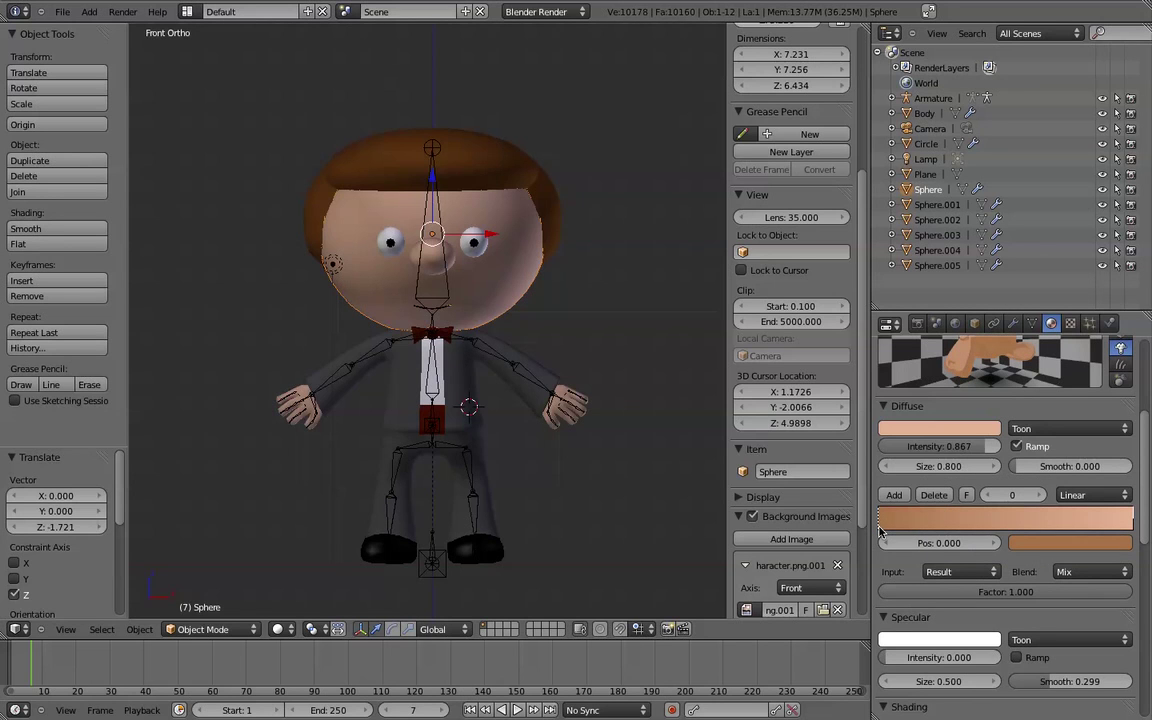
- Change the Skin material's base diffuse color to light blue
click(925, 430)
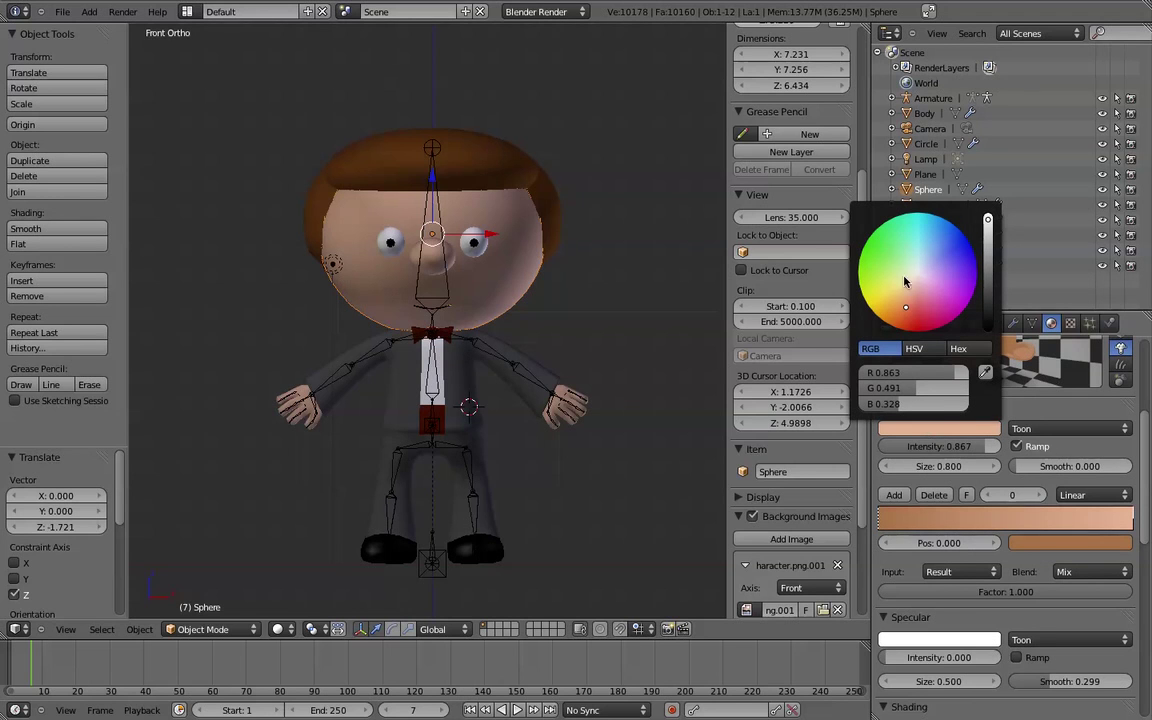
click(924, 329)
drag(924, 329, 951, 236)
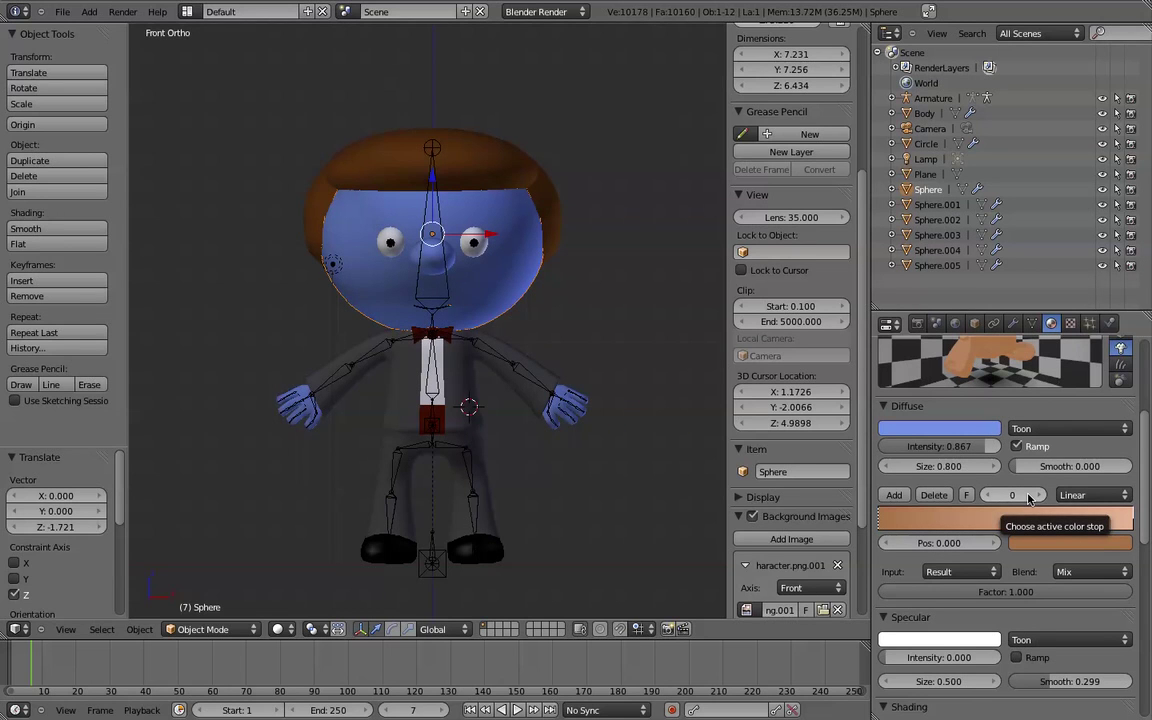
- Review the diffuse ramp's color stops 0 and 1, leave stop 1 active, and render the image with the ramp
scroll(1028, 497, up, 2)
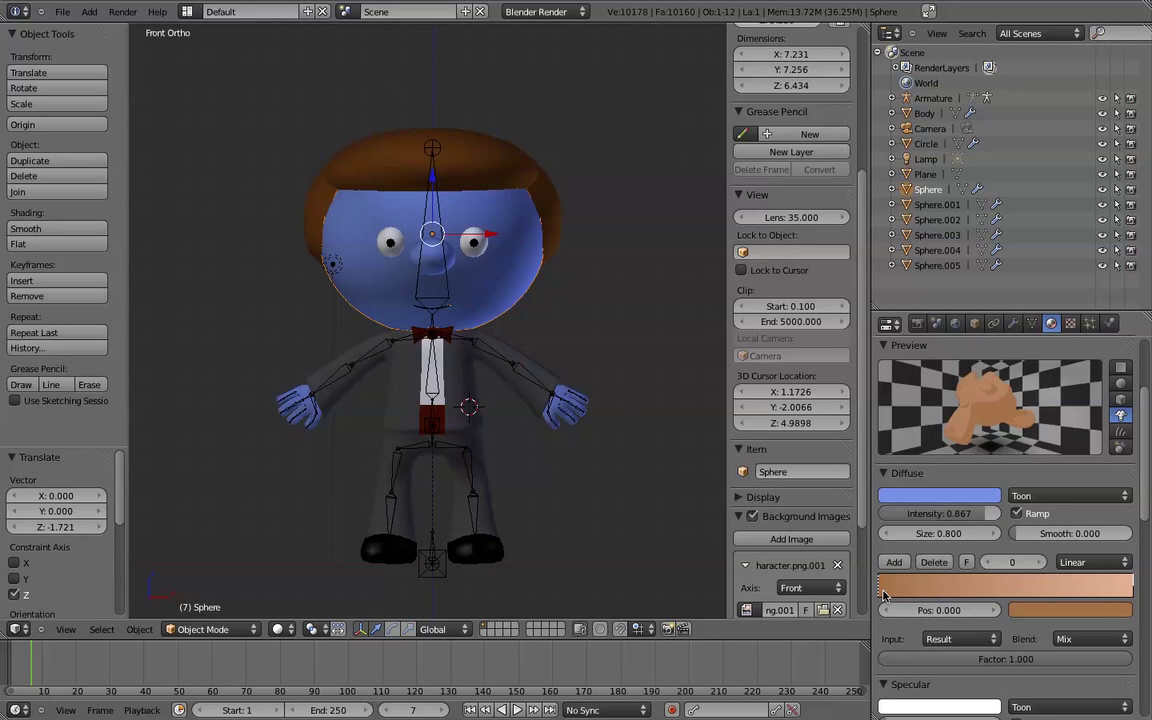
click(1132, 592)
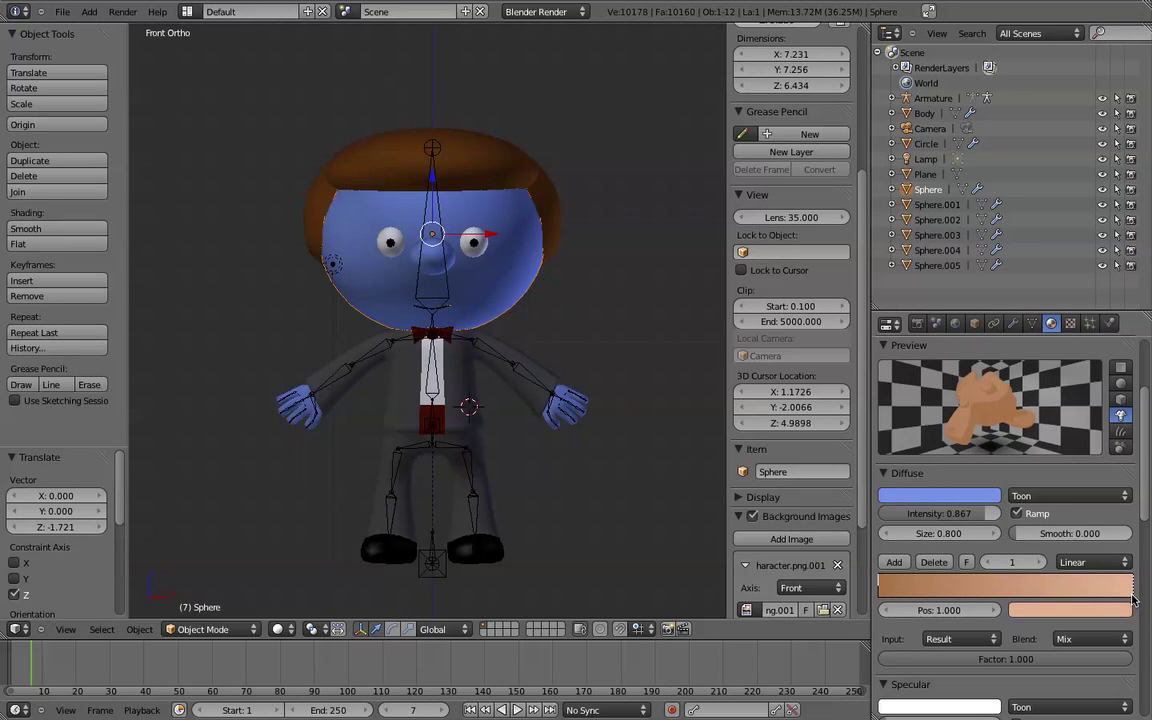
click(1110, 609)
click(987, 563)
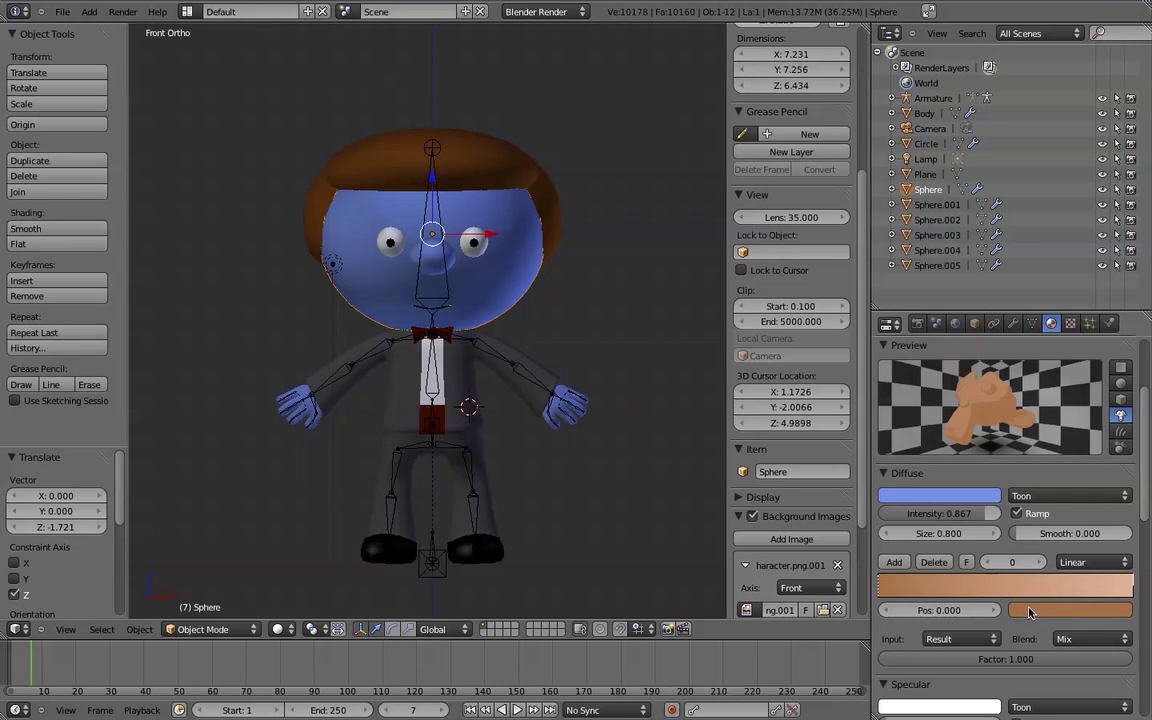
click(1038, 562)
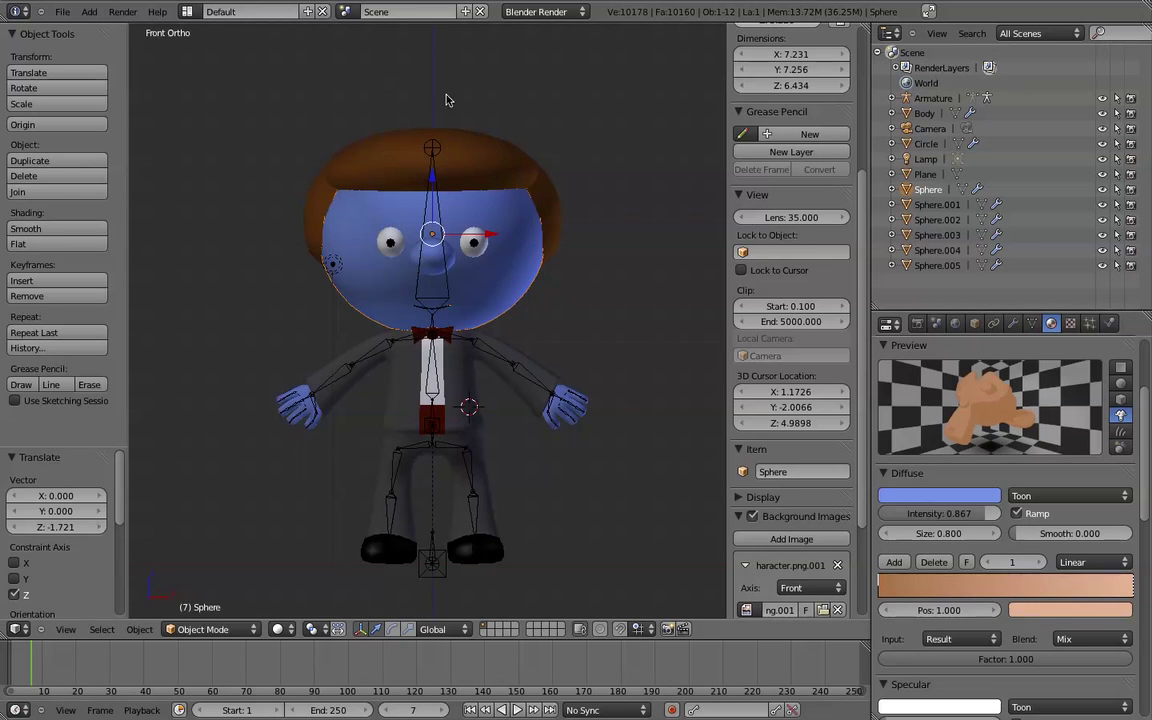
click(122, 11)
click(125, 27)
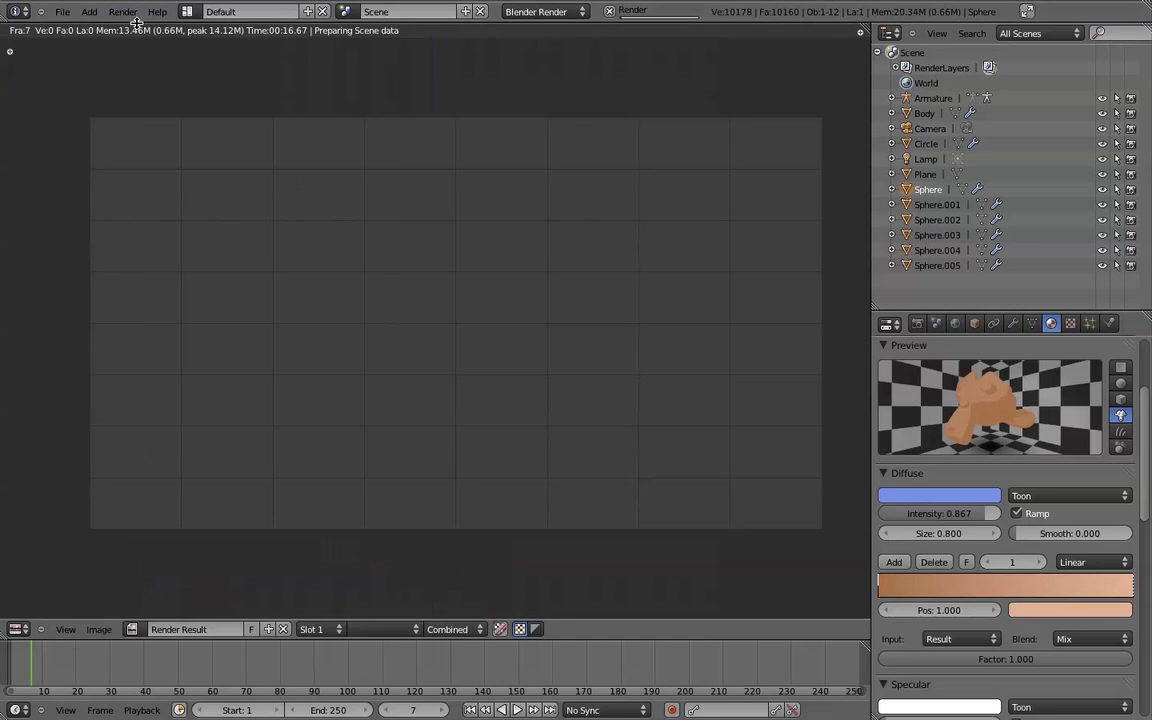